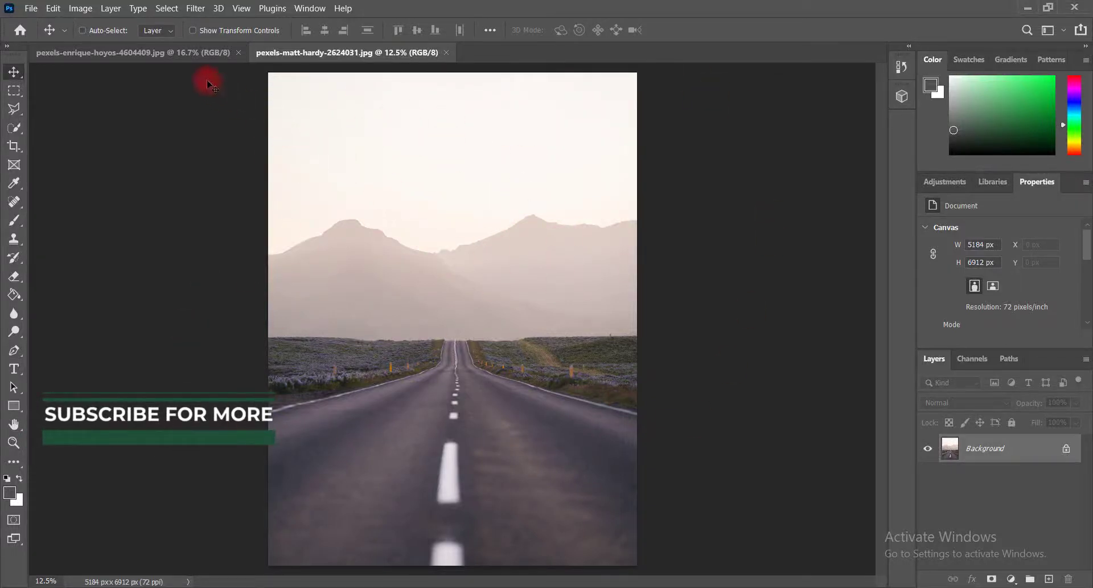
# - Convert the ocean photo's Background into Layer 0, offset to expose transparent right and bottom edges
pyautogui.click(138, 51)
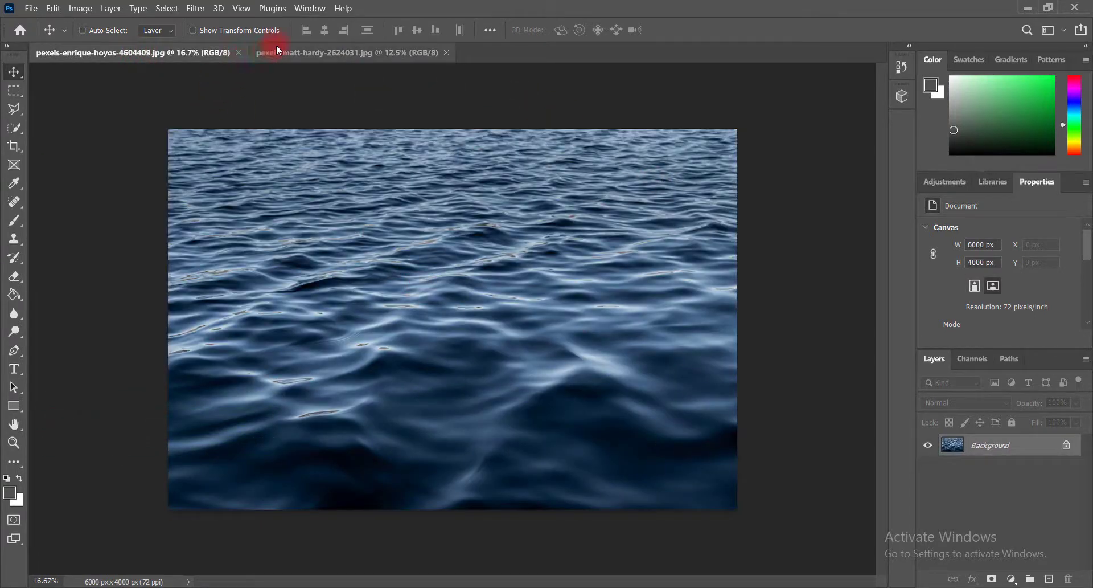
pyautogui.moveTo(420, 346); pyautogui.dragTo(408, 320)
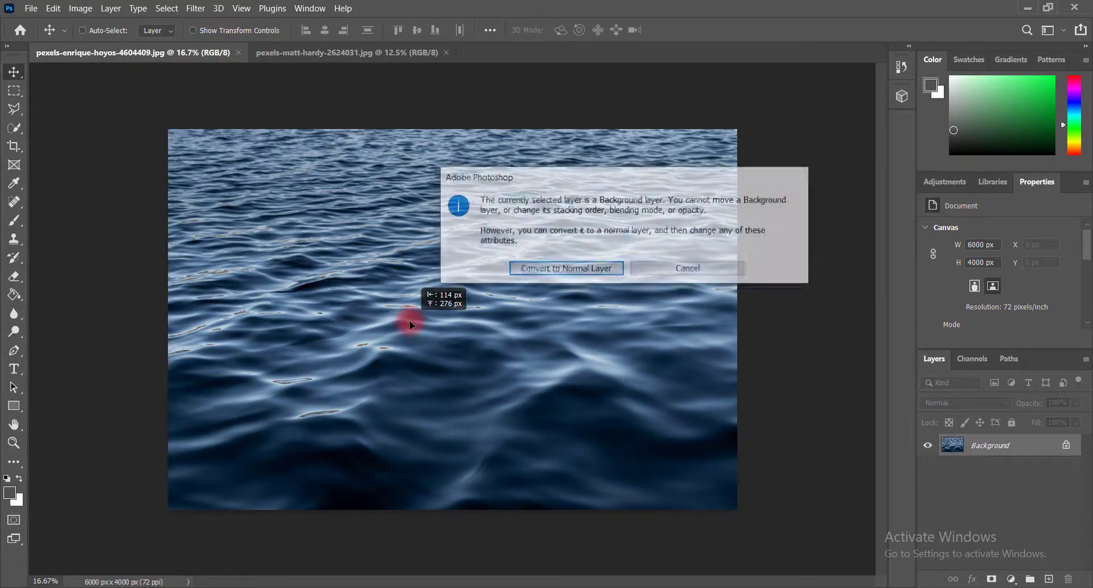
pyautogui.click(587, 269)
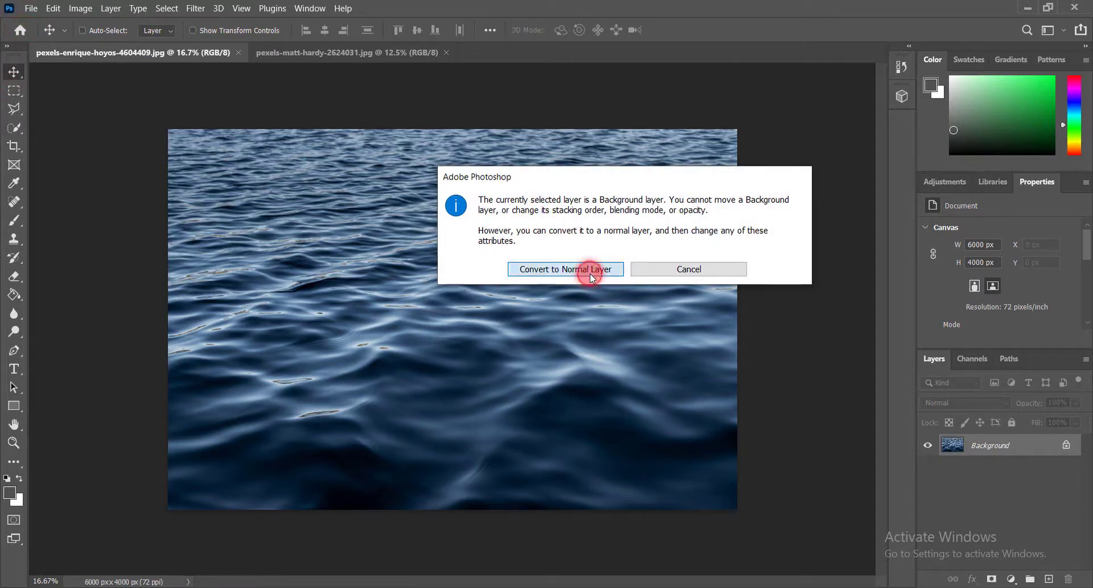
pyautogui.click(14, 91)
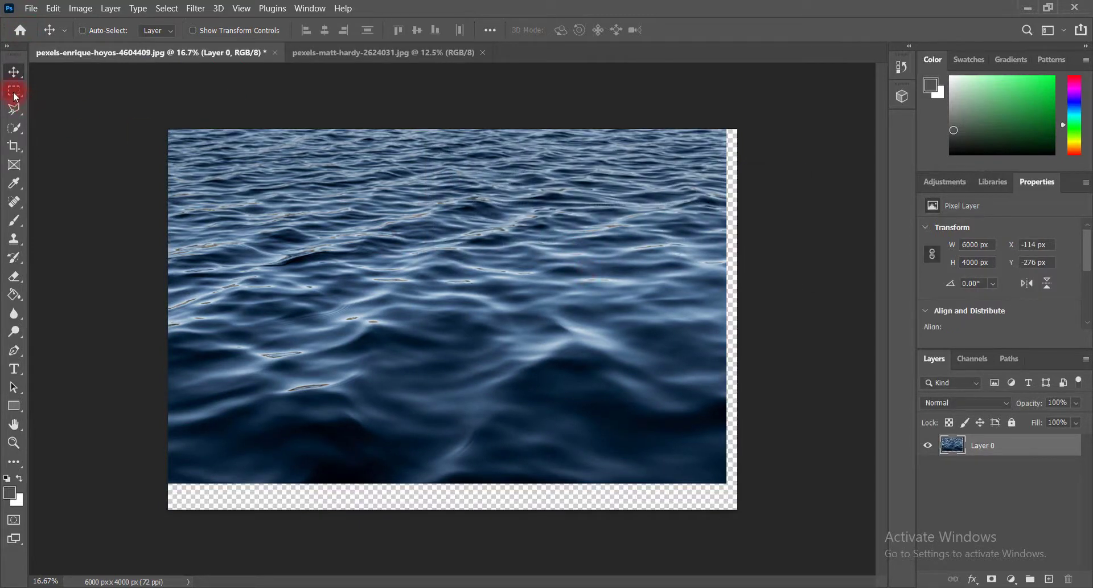
# - Bring the ocean water into the road photo as Layer 1 and lower it over the road
pyautogui.moveTo(344, 229); pyautogui.dragTo(348, 59)
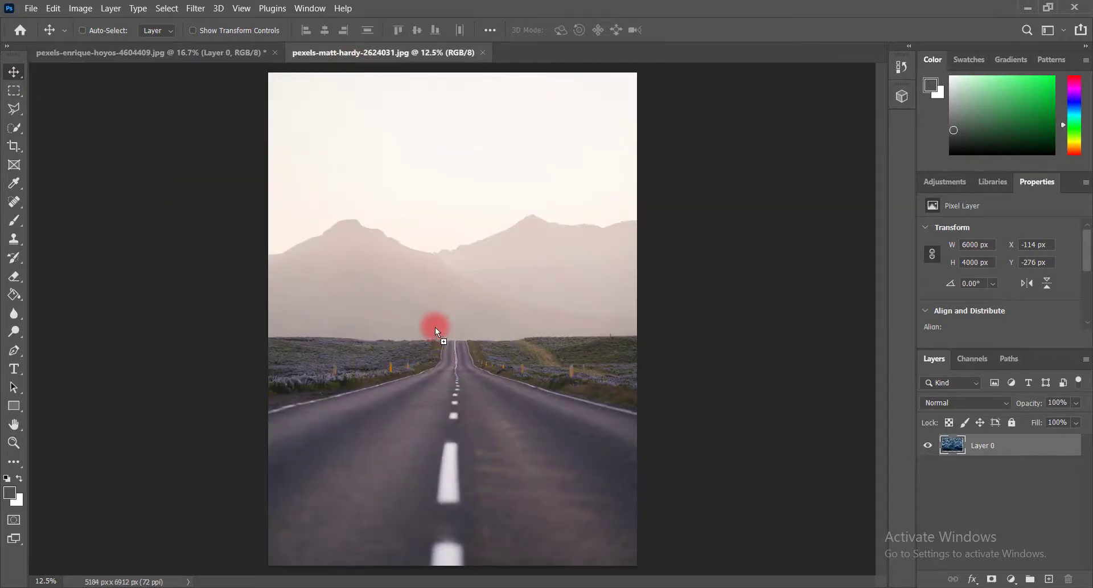
pyautogui.moveTo(435, 328); pyautogui.dragTo(436, 327)
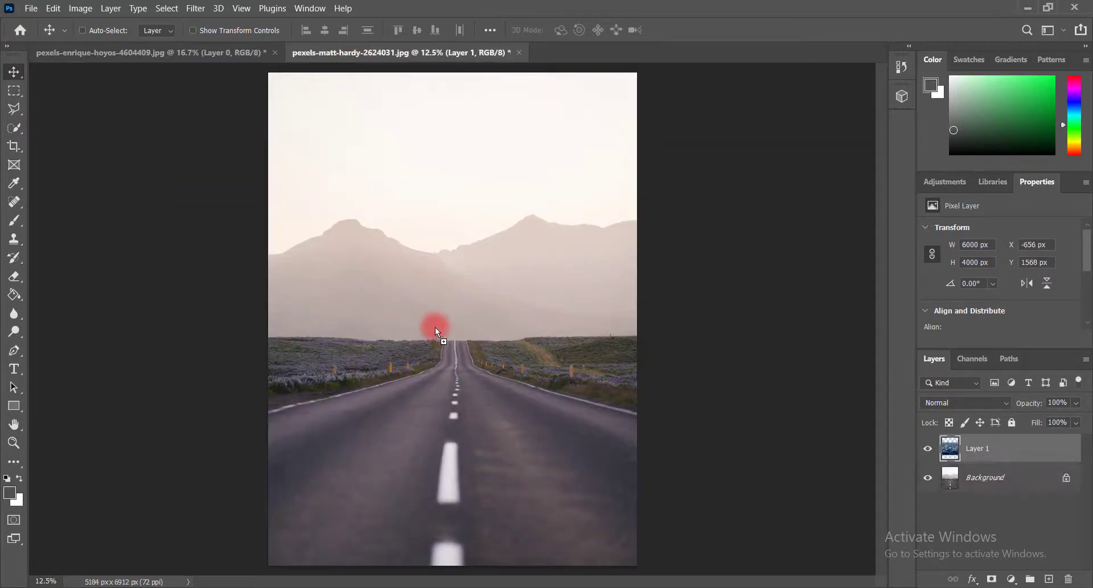
pyautogui.moveTo(418, 283); pyautogui.dragTo(426, 439)
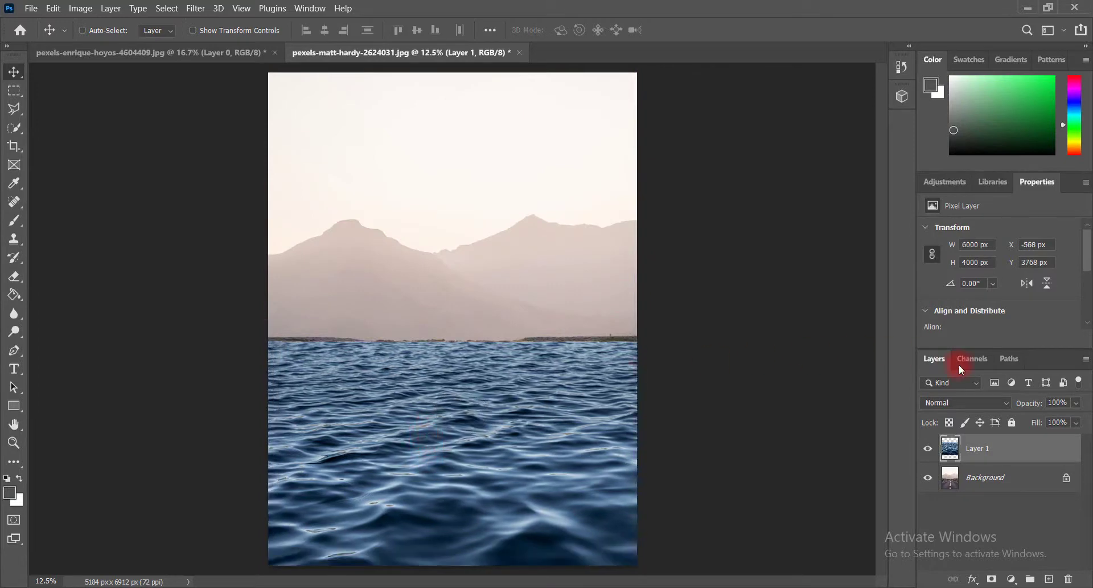
# - Lower Layer 1's opacity to 51% so the road shows beneath the water
pyautogui.click(1076, 405)
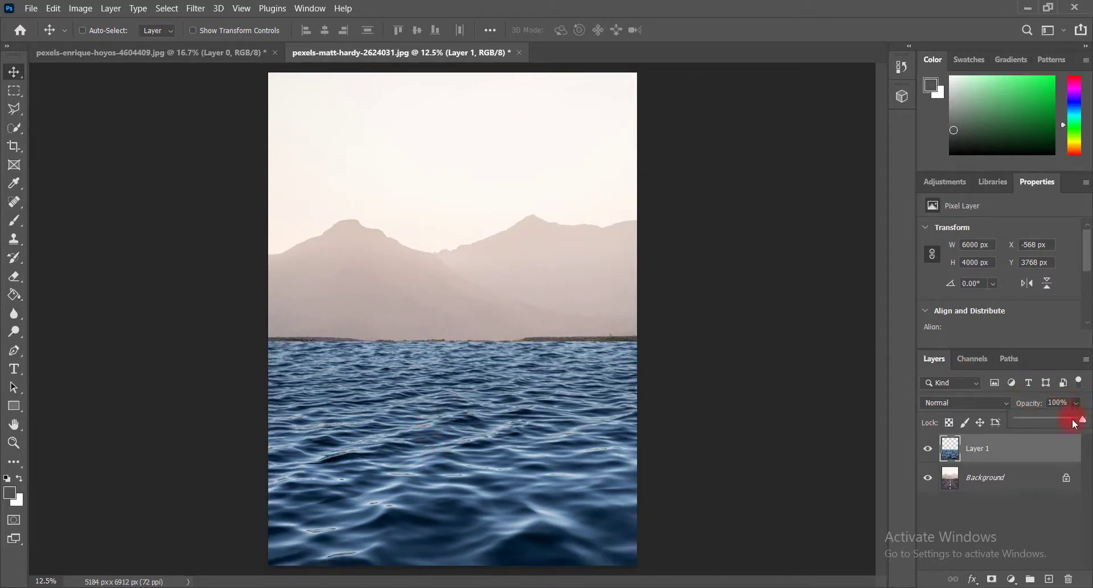
pyautogui.moveTo(1075, 424); pyautogui.dragTo(1071, 424)
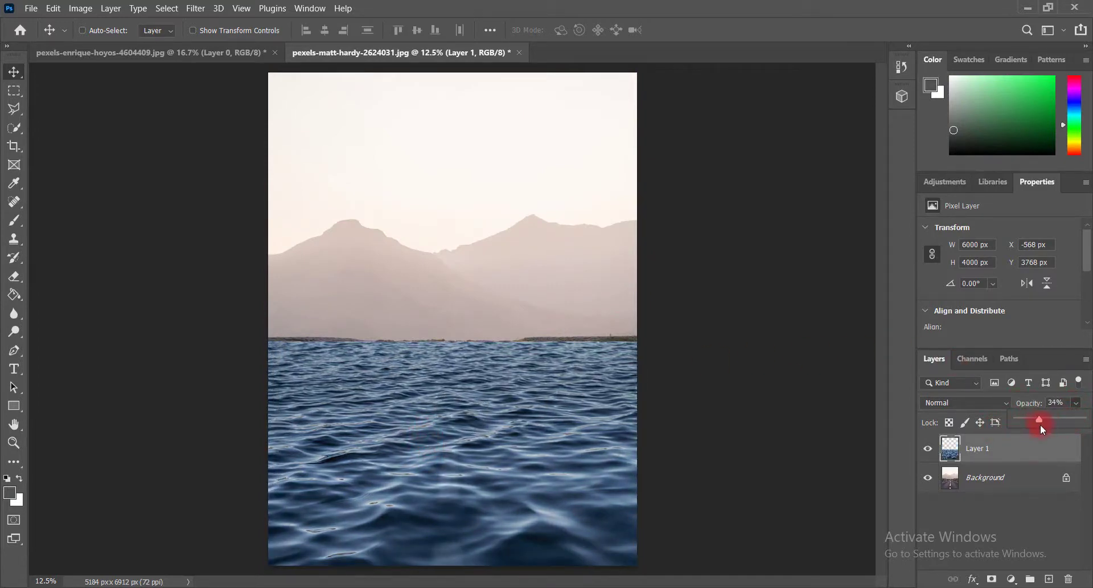
pyautogui.moveTo(1043, 430); pyautogui.dragTo(1050, 419)
pyautogui.click(1074, 402)
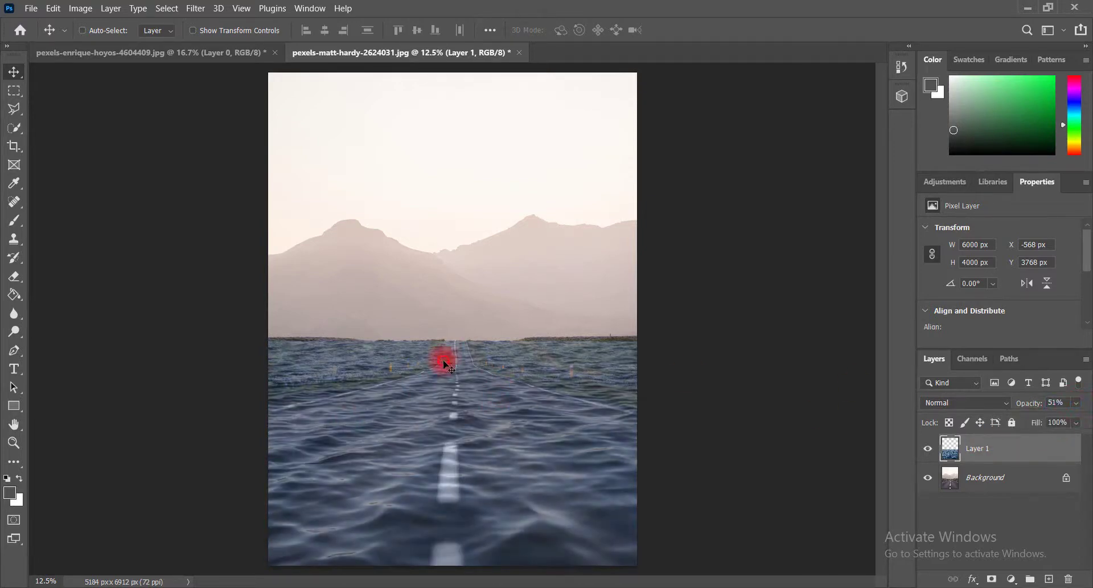
# - Align the water's top edge with the horizon at Y 3746 px, then restore 100% opacity
pyautogui.moveTo(443, 360); pyautogui.dragTo(450, 355)
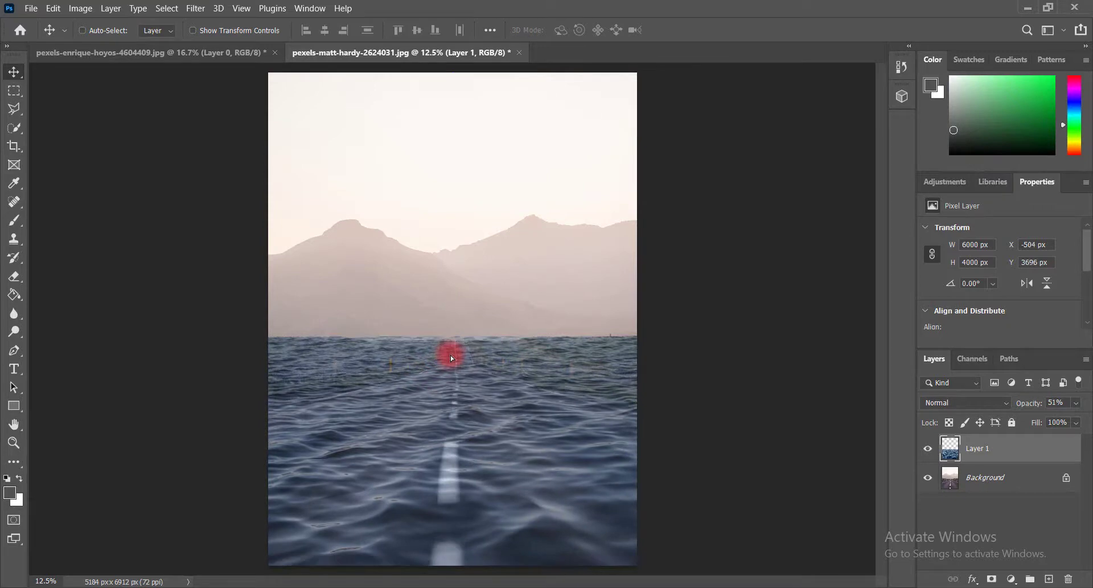
pyautogui.hotkey('ctrl', '+')
pyautogui.hotkey('ctrl', '+')
pyautogui.hotkey('ctrl', '+')
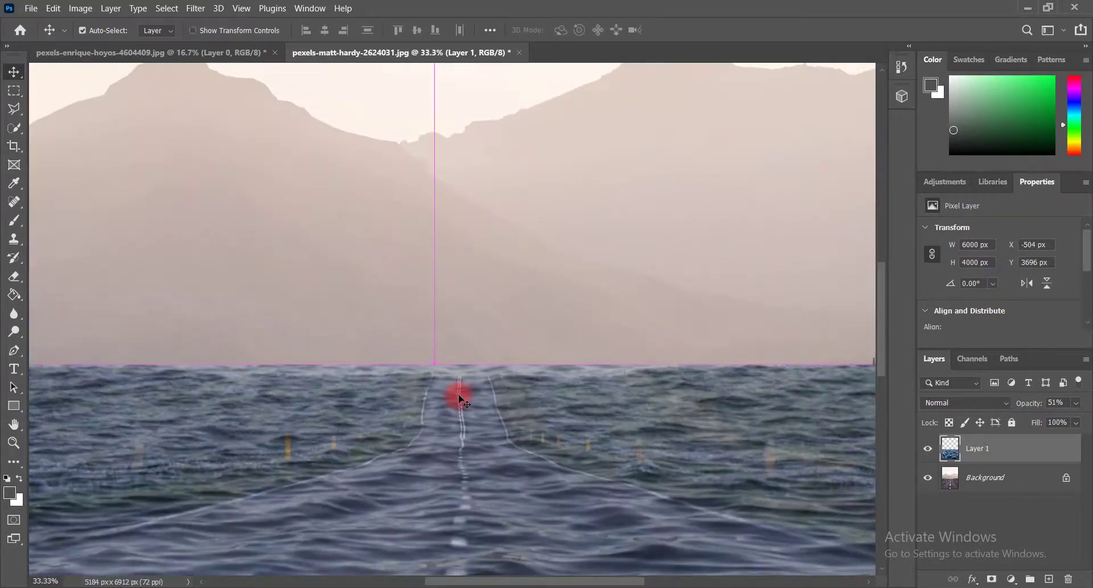
pyautogui.moveTo(460, 398)
pyautogui.mouseDown()
pyautogui.moveTo(484, 386)
pyautogui.moveTo(474, 445)
pyautogui.moveTo(474, 431)
pyautogui.mouseUp()
pyautogui.hotkey('ctrl', '+')
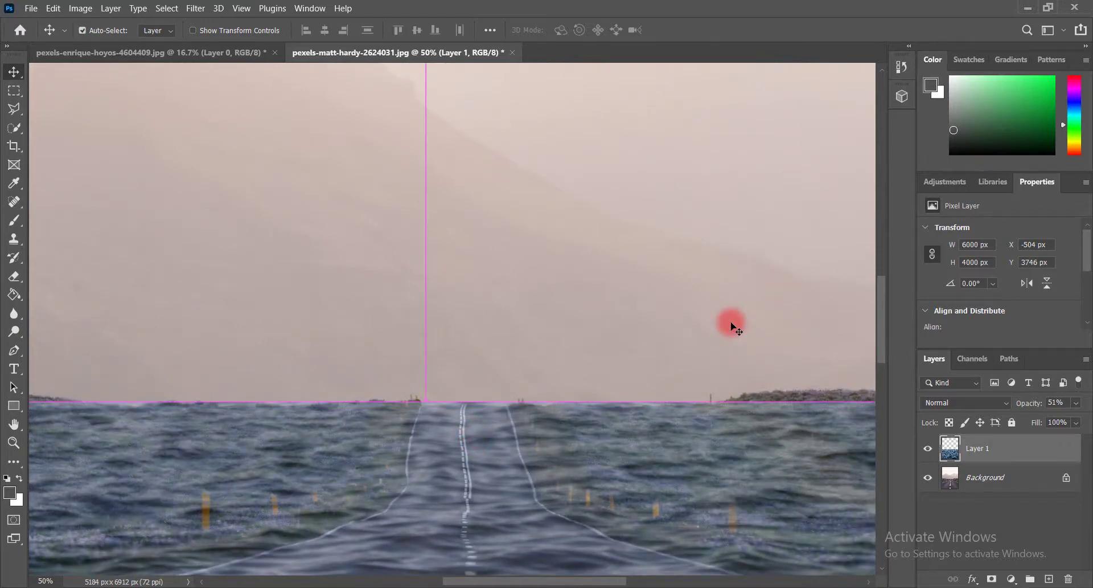
pyautogui.hotkey('ctrl', '-')
pyautogui.hotkey('ctrl', '-')
pyautogui.hotkey('ctrl', '-')
pyautogui.hotkey('ctrl', '-')
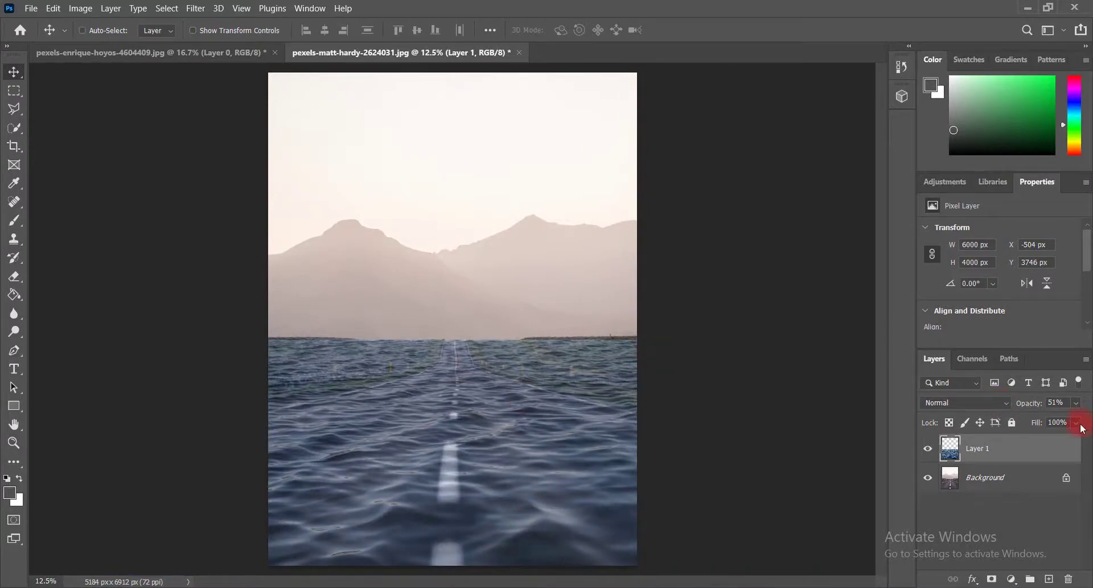
pyautogui.click(1079, 404)
pyautogui.moveTo(1083, 420); pyautogui.dragTo(1083, 420)
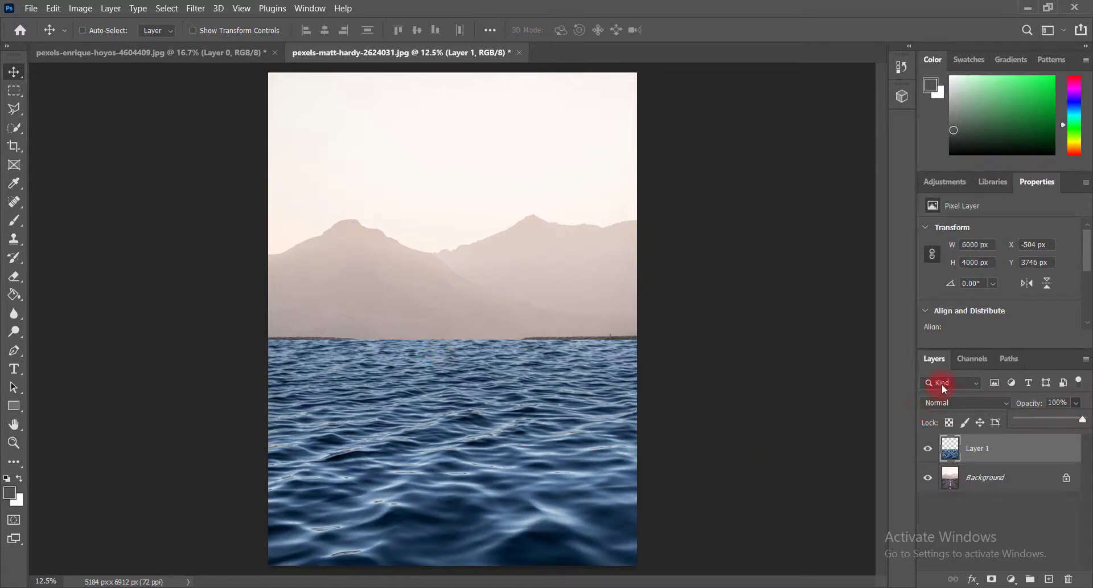
# - Set Layer 1's blend mode to Overlay so the road markings show through the waves
pyautogui.click(950, 401)
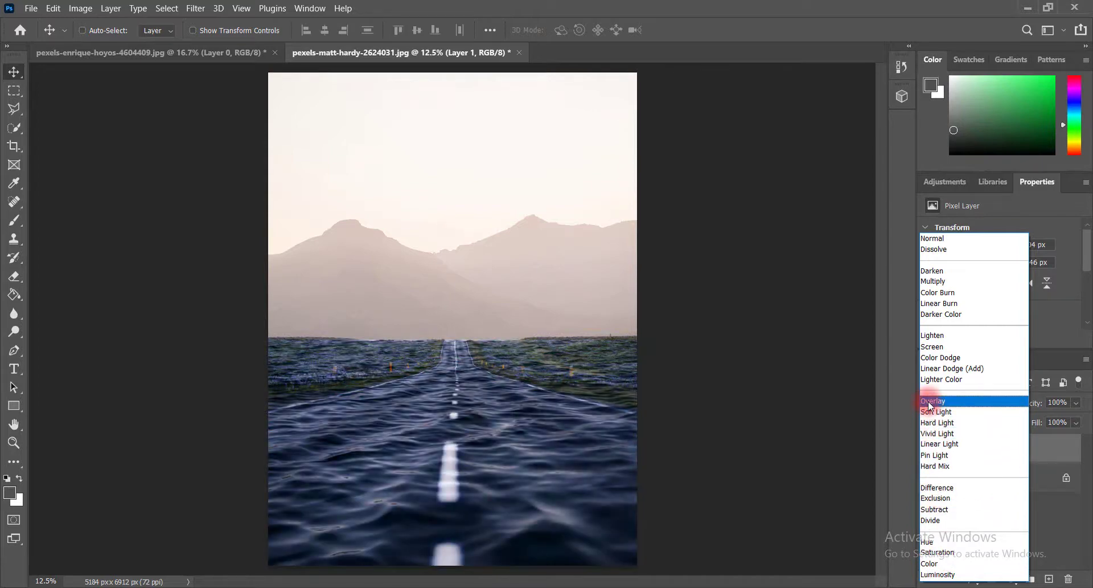
pyautogui.click(966, 403)
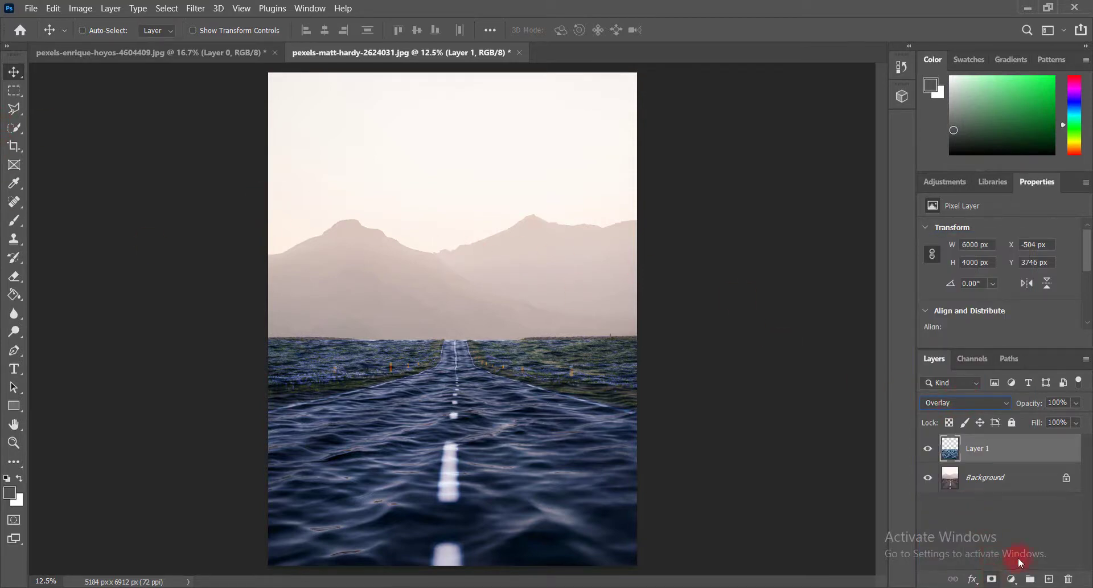
# - Add a mask to Layer 1 and paint out the water over the grass with a 401 px brush
pyautogui.click(993, 578)
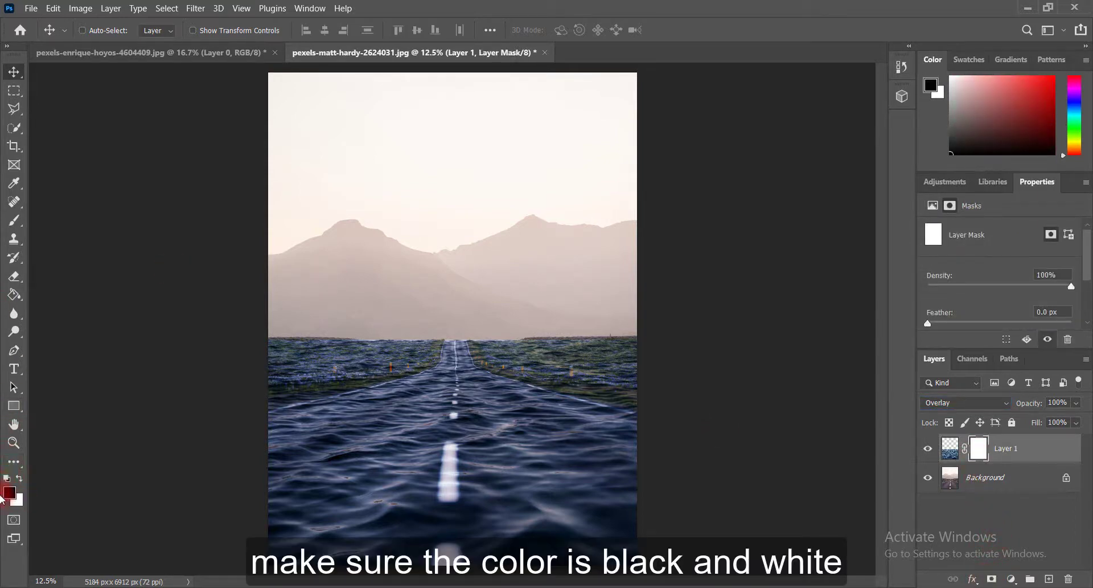
pyautogui.click(16, 222)
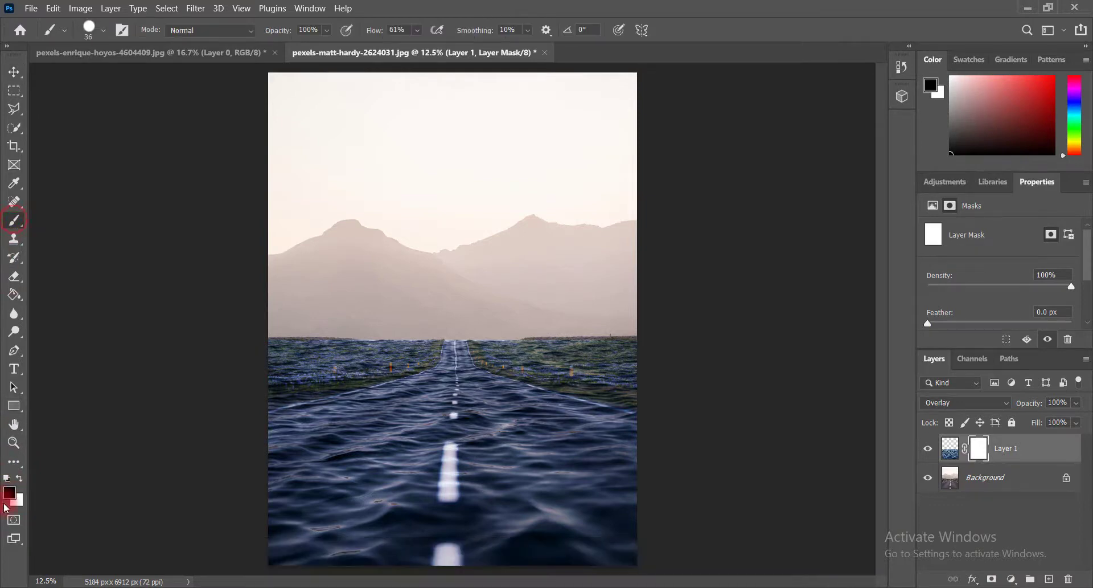
pyautogui.click(90, 28)
pyautogui.moveTo(133, 75); pyautogui.dragTo(151, 75)
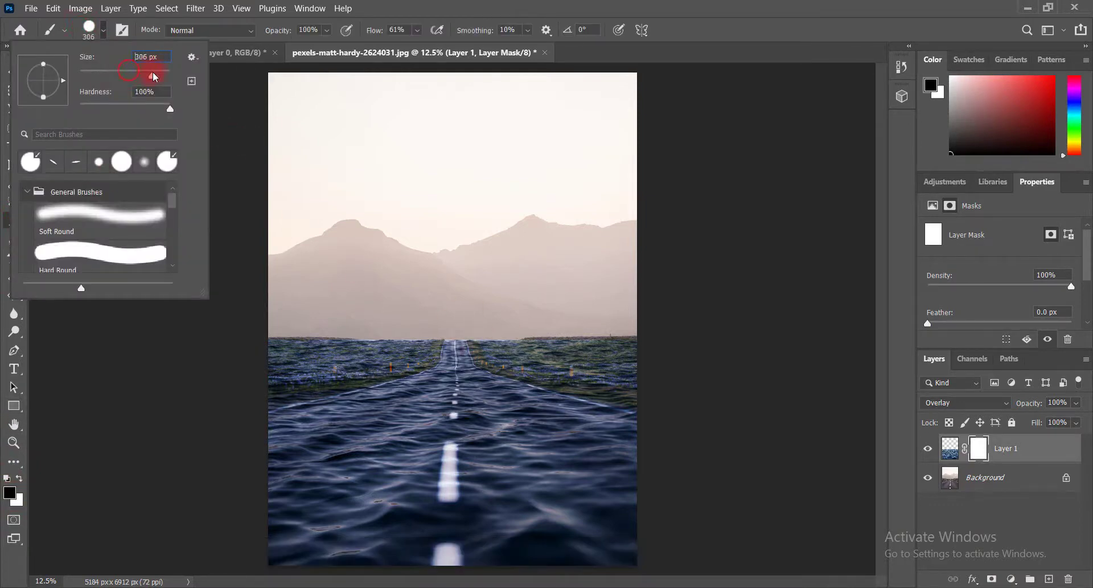
pyautogui.click(615, 329)
pyautogui.moveTo(660, 366)
pyautogui.mouseDown()
pyautogui.moveTo(635, 393)
pyautogui.moveTo(490, 342)
pyautogui.moveTo(583, 374)
pyautogui.mouseUp()
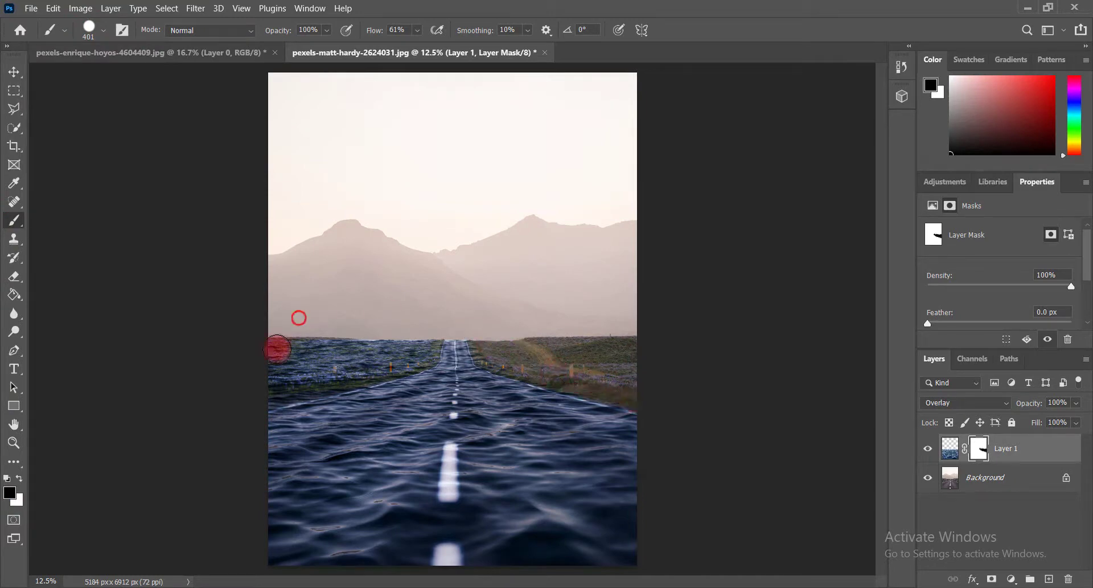
pyautogui.moveTo(276, 346)
pyautogui.mouseDown()
pyautogui.moveTo(392, 334)
pyautogui.moveTo(281, 359)
pyautogui.moveTo(373, 353)
pyautogui.moveTo(420, 335)
pyautogui.moveTo(337, 371)
pyautogui.moveTo(317, 366)
pyautogui.mouseUp()
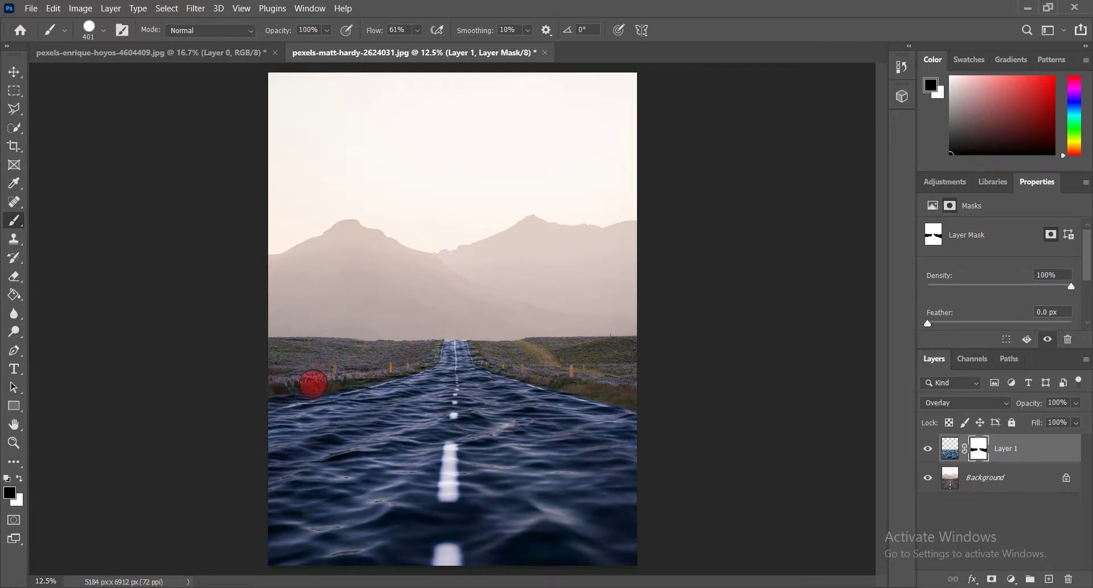
# - Zoom in on the far road and mask its edges with a smaller 42 px brush
pyautogui.hotkey('ctrl', '+')
pyautogui.hotkey('ctrl', '+')
pyautogui.hotkey('ctrl', '+')
pyautogui.hotkey('ctrl', '+')
pyautogui.hotkey('ctrl', '+')
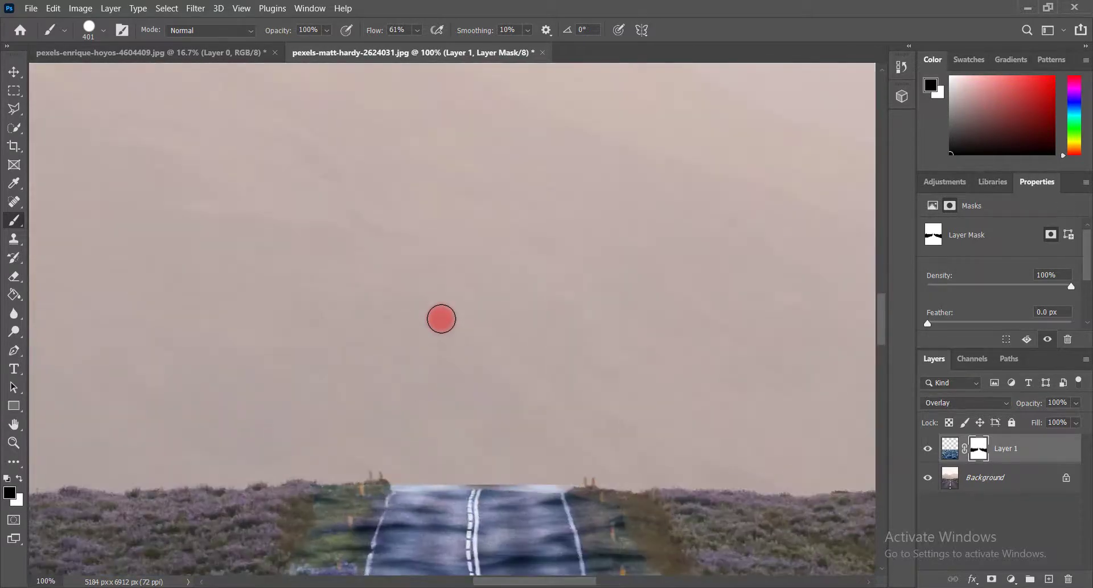
pyautogui.click(94, 28)
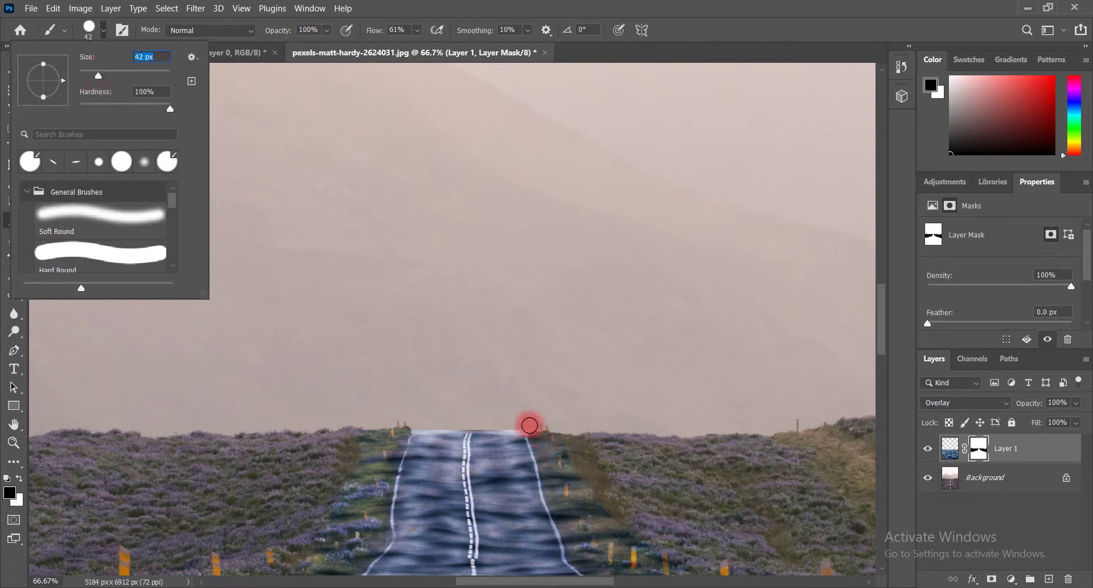
pyautogui.click(525, 424)
pyautogui.moveTo(884, 315); pyautogui.dragTo(884, 342)
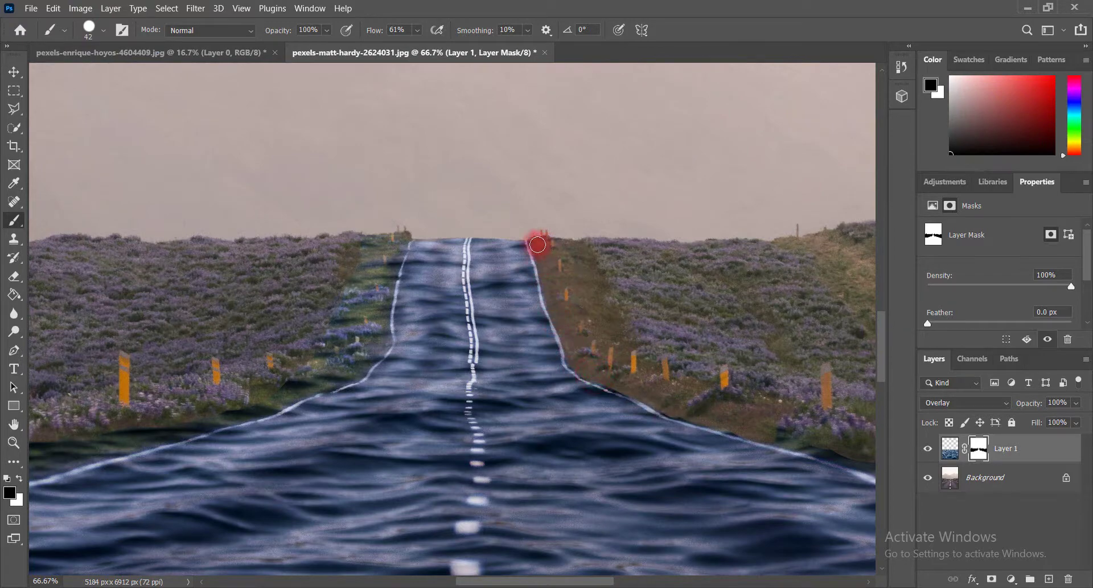
pyautogui.hscroll(5, 368, 568)
pyautogui.click(90, 27)
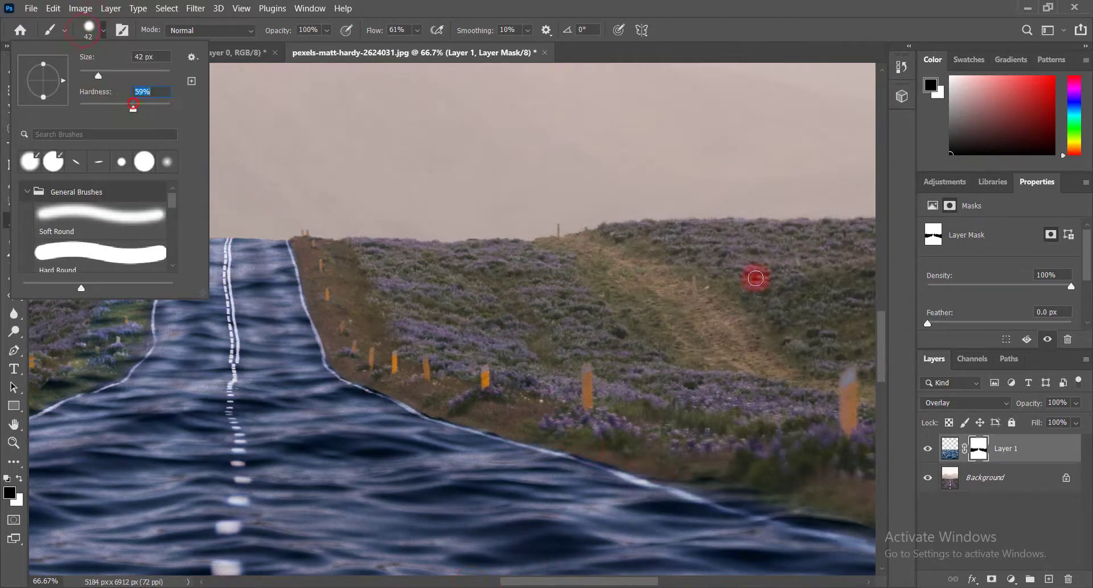
pyautogui.scroll(-2, 740, 319)
pyautogui.hscroll(5, 504, 558)
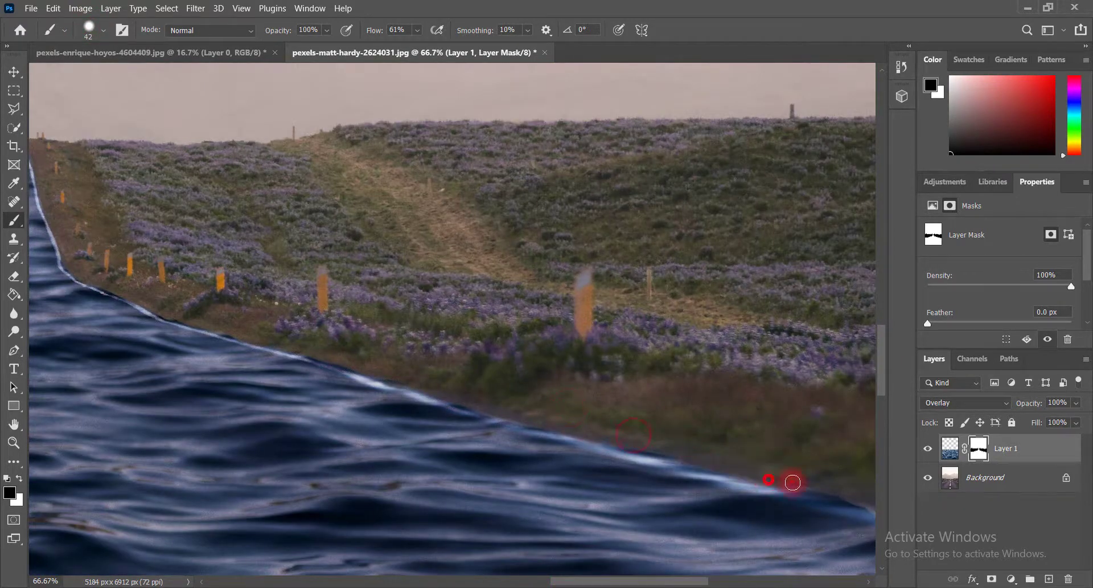
pyautogui.hscroll(5, 781, 480)
pyautogui.hscroll(-15, 710, 564)
pyautogui.hscroll(-15, 487, 575)
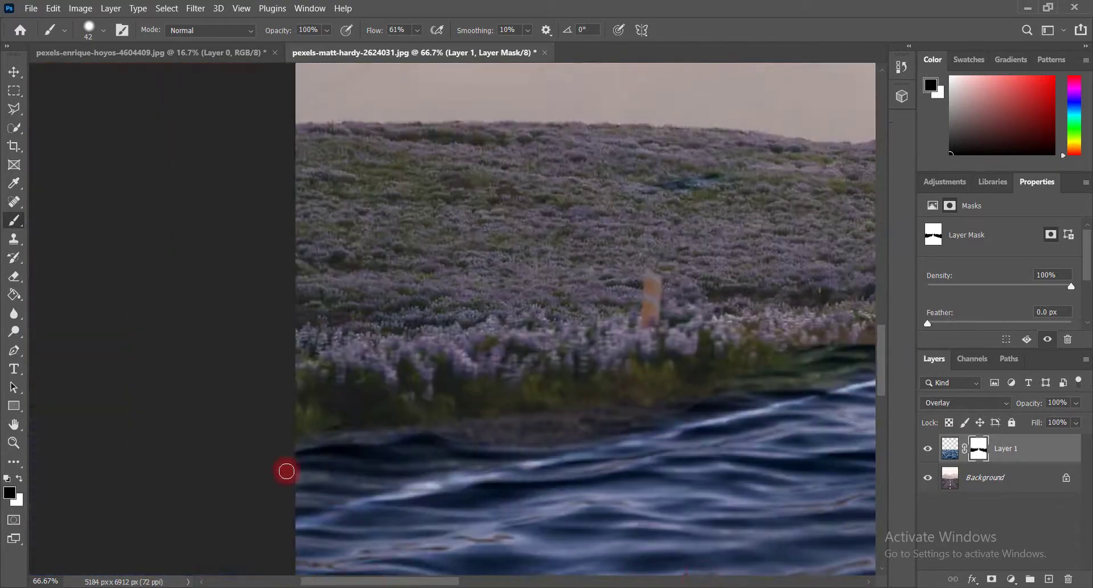
# - Switch to white and repaint the mask along the road's upper-right edge, inspecting it up close
pyautogui.press('x')
pyautogui.press('x')
pyautogui.hscroll(1, 446, 578)
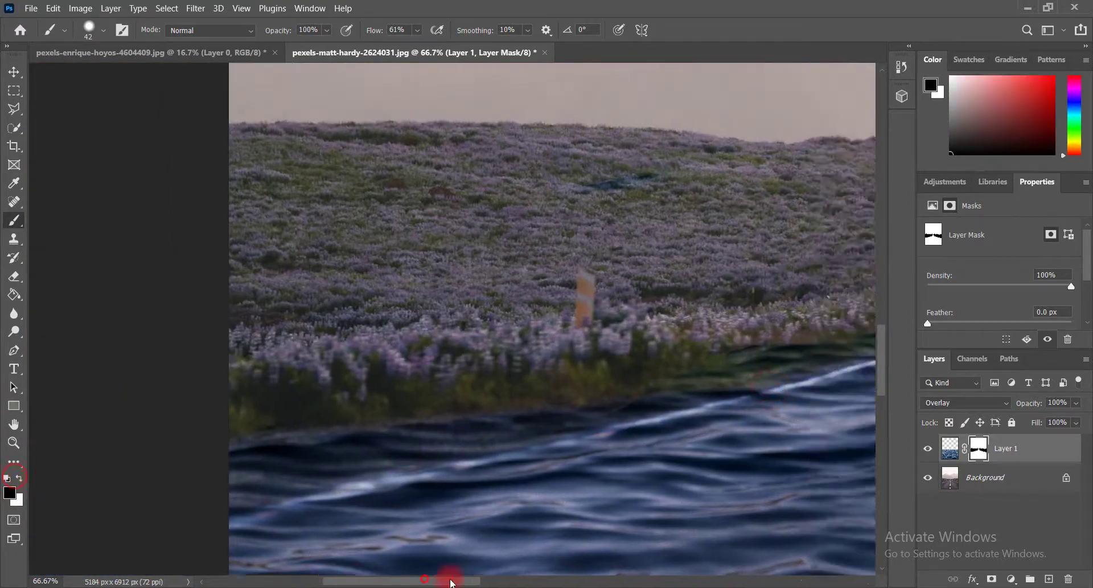
pyautogui.hscroll(7, 446, 577)
pyautogui.moveTo(268, 364)
pyautogui.mouseDown()
pyautogui.moveTo(403, 348)
pyautogui.moveTo(559, 307)
pyautogui.mouseUp()
pyautogui.moveTo(716, 137); pyautogui.dragTo(672, 262)
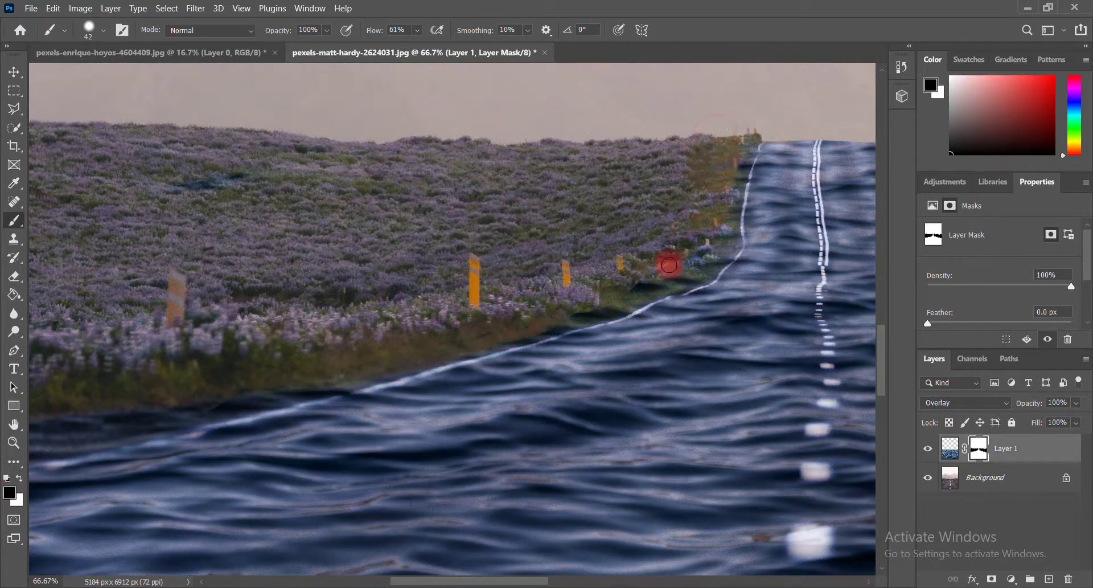
pyautogui.hotkey('ctrl', '+')
pyautogui.hotkey('ctrl', '+')
pyautogui.hscroll(5, 469, 580)
pyautogui.scroll(-1, 655, 251)
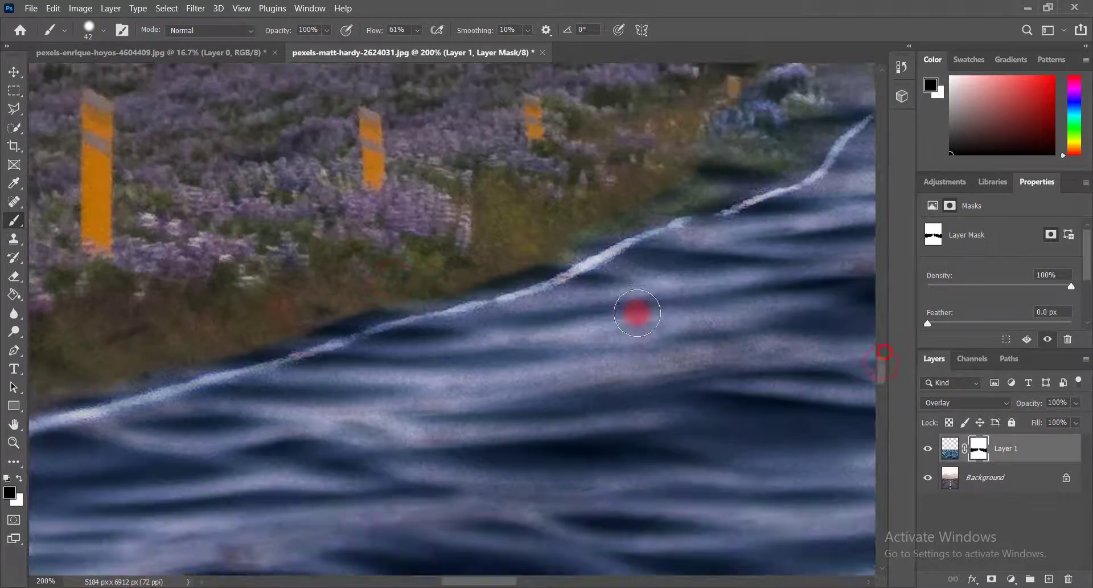
pyautogui.scroll(2, 678, 279)
pyautogui.hscroll(5, 377, 382)
pyautogui.scroll(2, 883, 366)
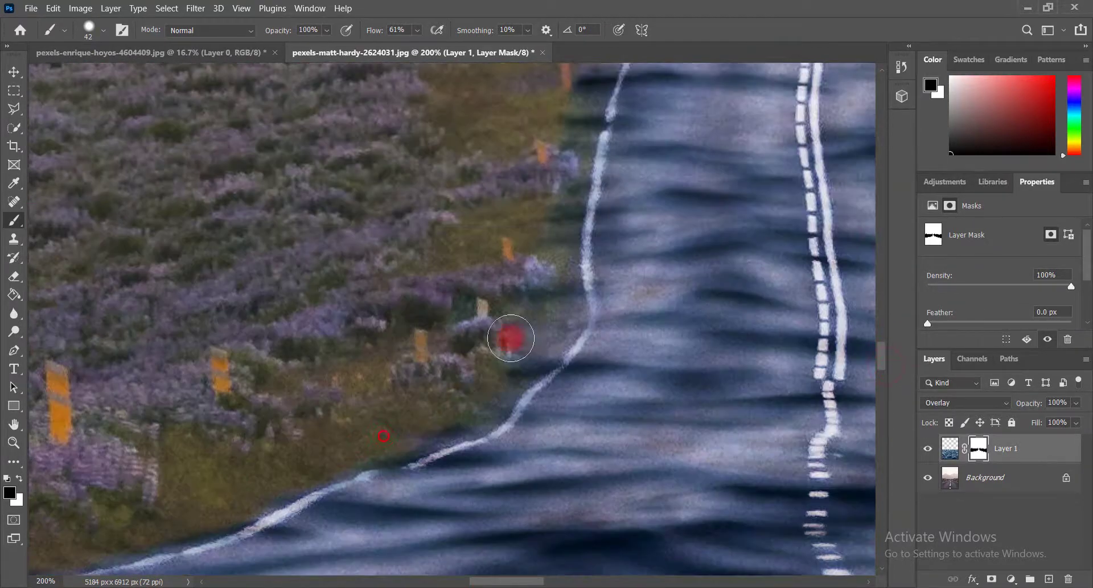
pyautogui.scroll(2, 809, 239)
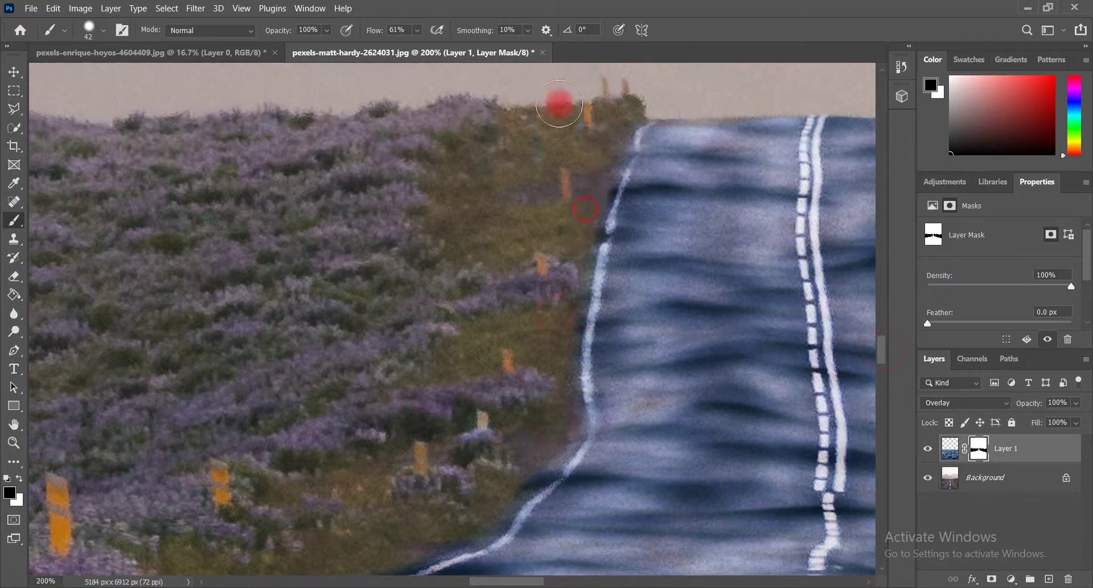
pyautogui.scroll(-5, 871, 367)
pyautogui.scroll(1, 871, 367)
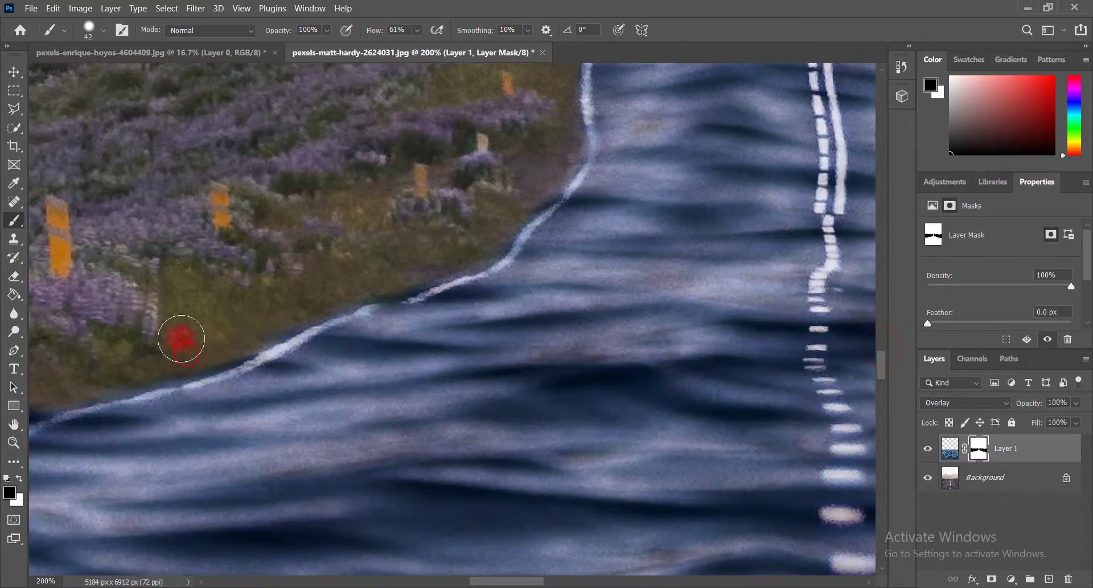
pyautogui.hscroll(-5, 288, 442)
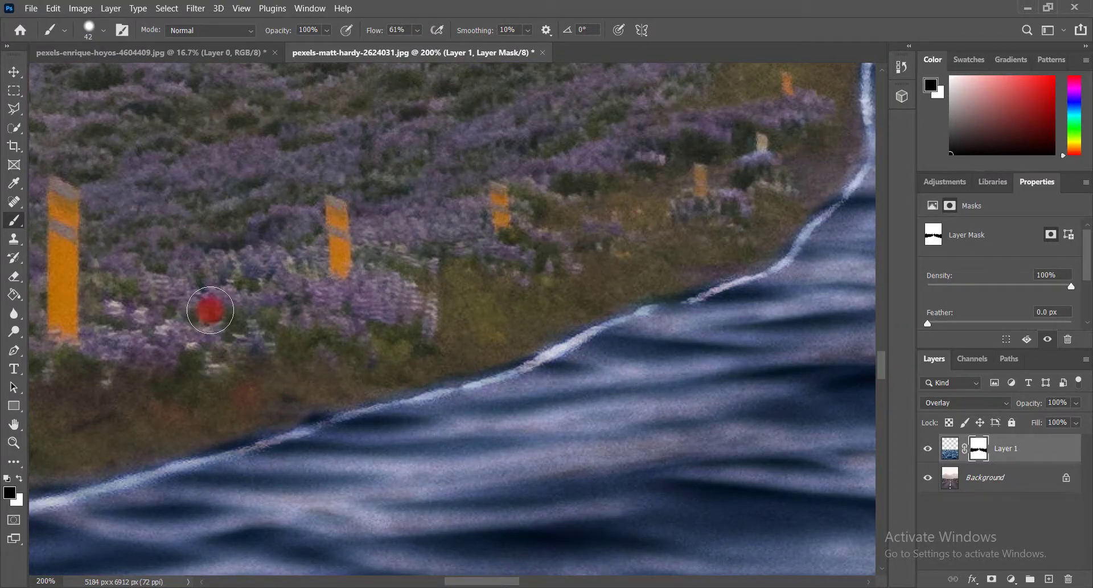
pyautogui.scroll(-6, 210, 310)
pyautogui.scroll(-3, 387, 339)
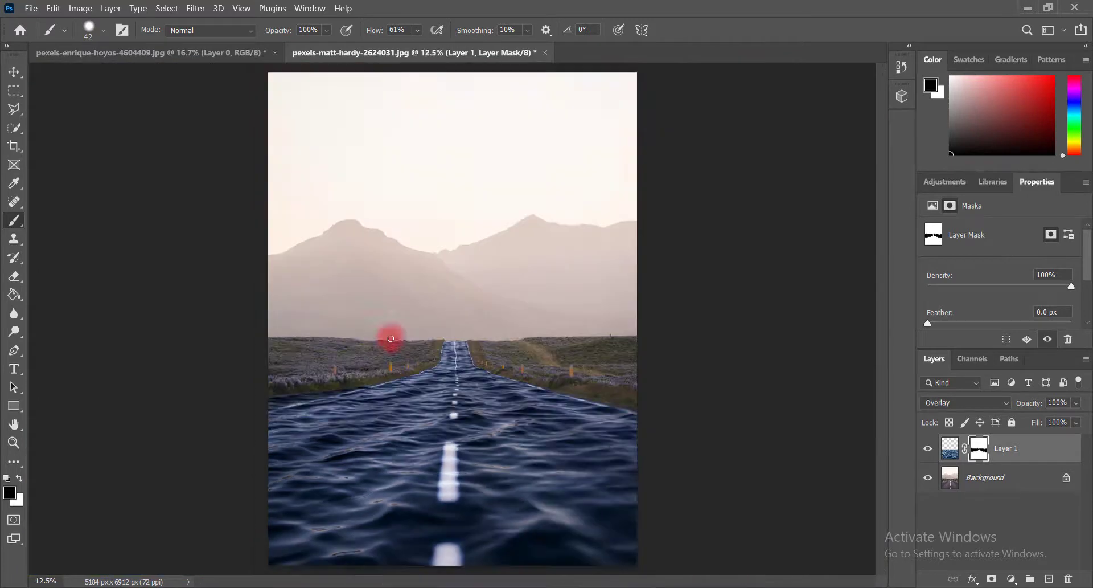
# - Duplicate the Background layer and move Background copy above Layer 1
pyautogui.click(15, 72)
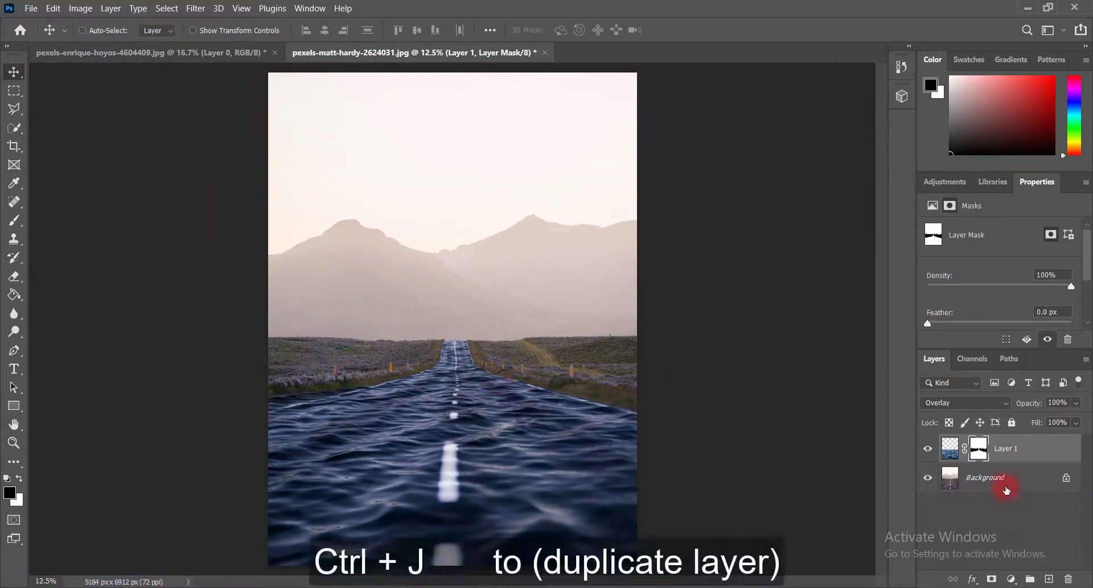
pyautogui.click(1007, 490)
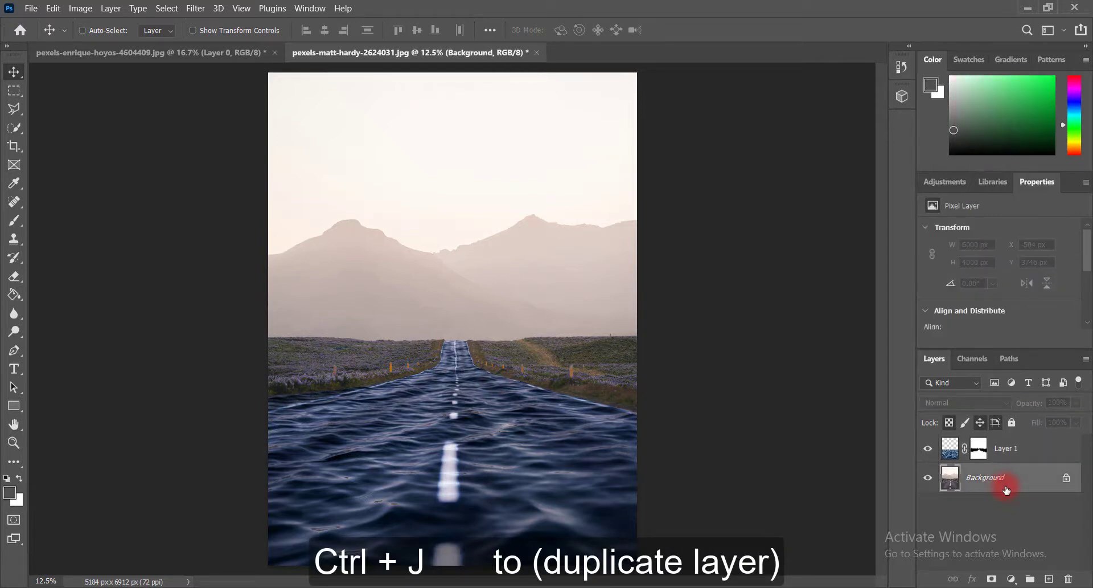
pyautogui.hotkey('ctrl', 'j')
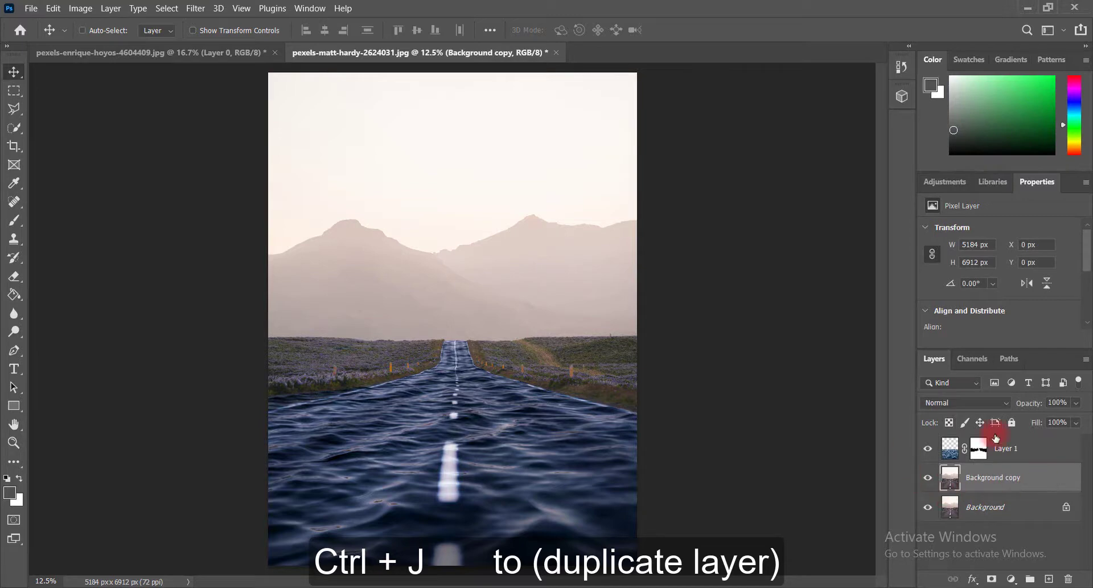
pyautogui.moveTo(979, 482); pyautogui.dragTo(982, 435)
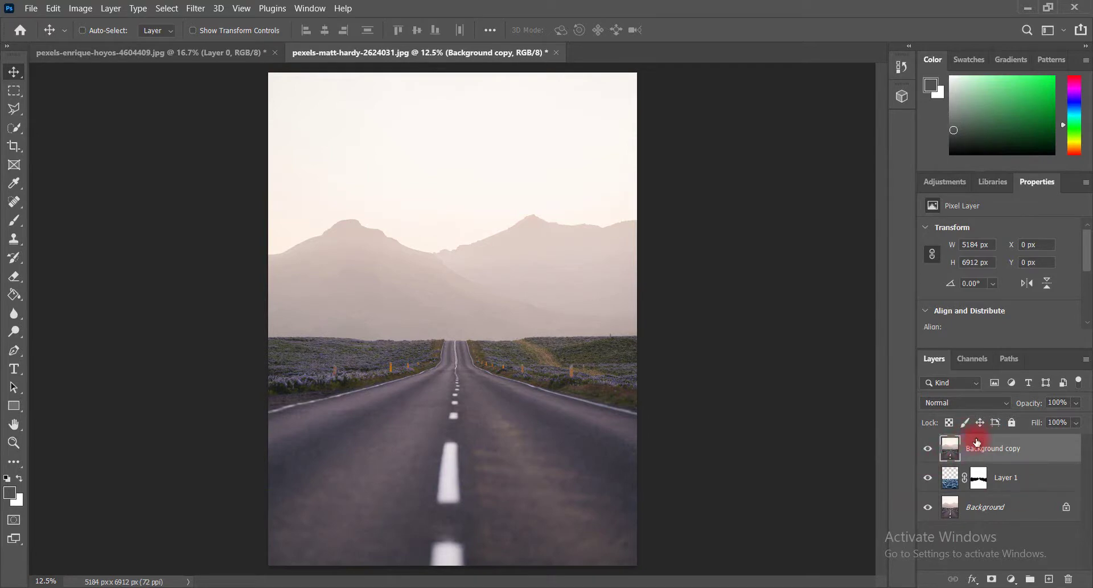
# - Set Background copy to Color blend mode, toggling it and Layer 1 to compare the tint
pyautogui.click(927, 404)
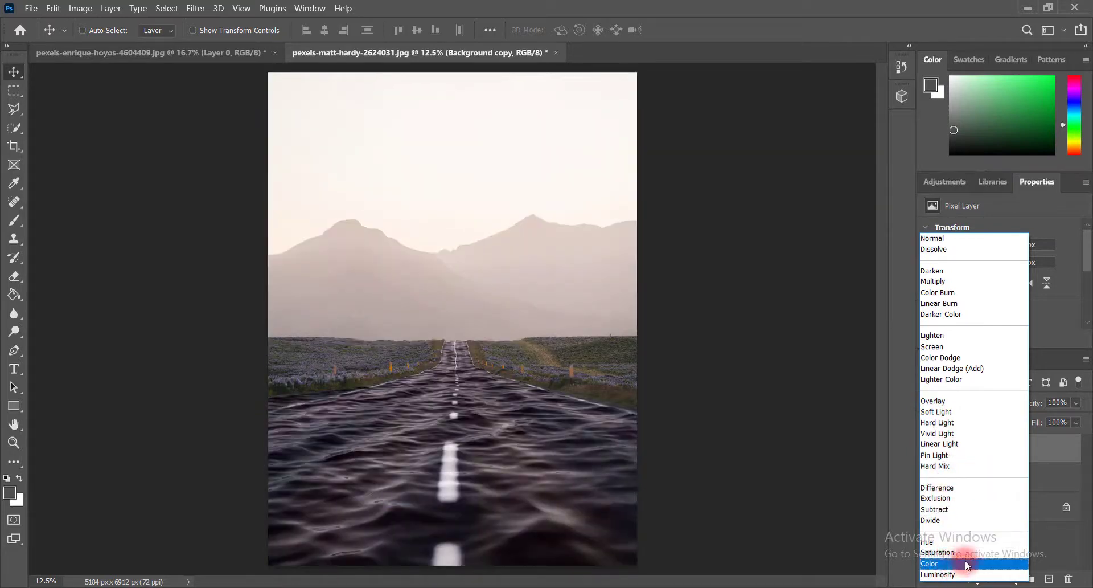
pyautogui.click(967, 564)
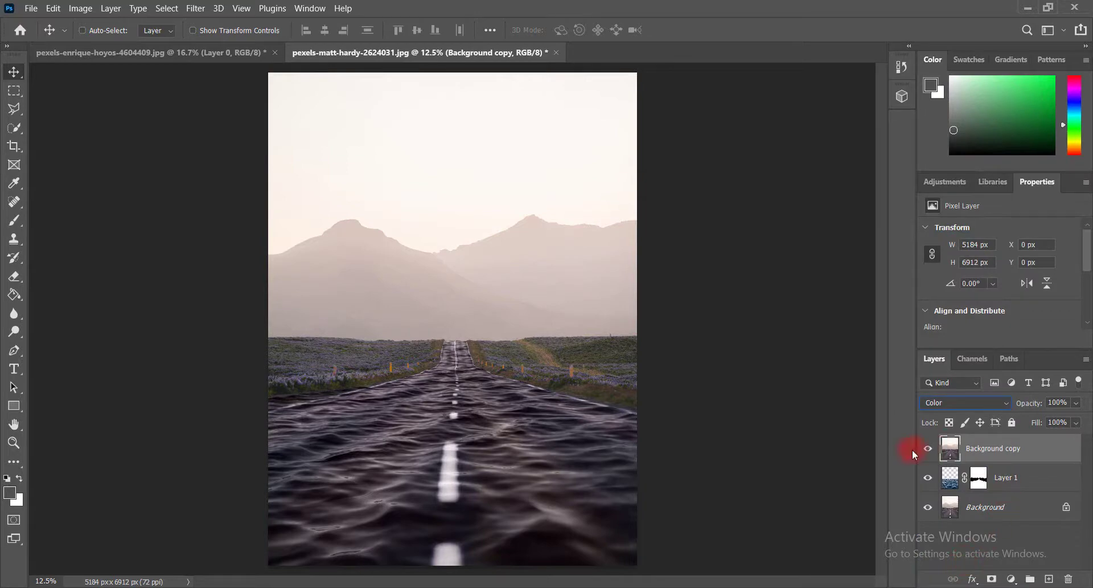
pyautogui.click(928, 451)
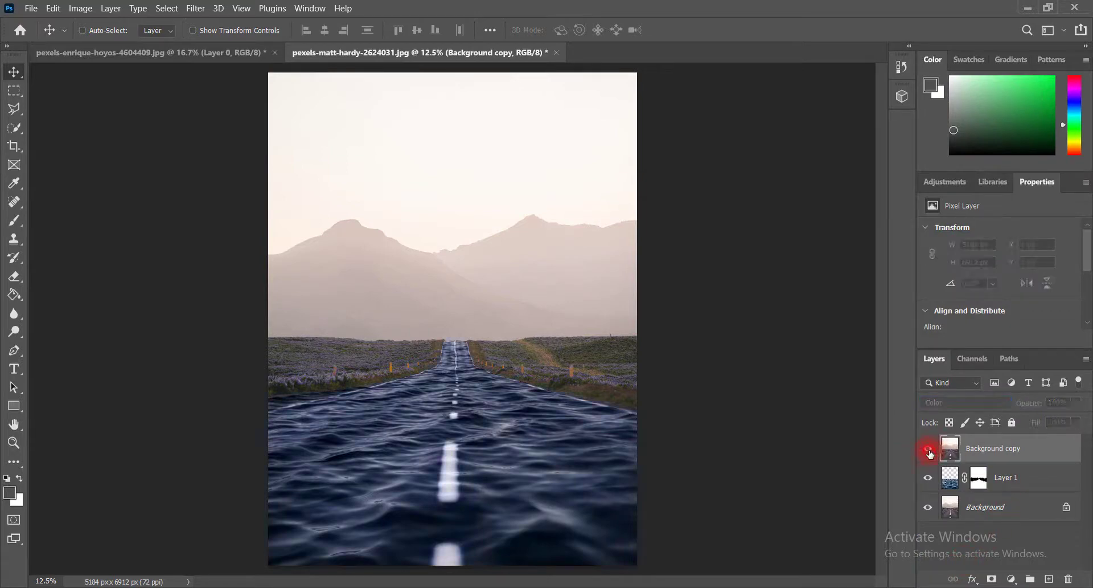
pyautogui.click(929, 452)
pyautogui.click(928, 478)
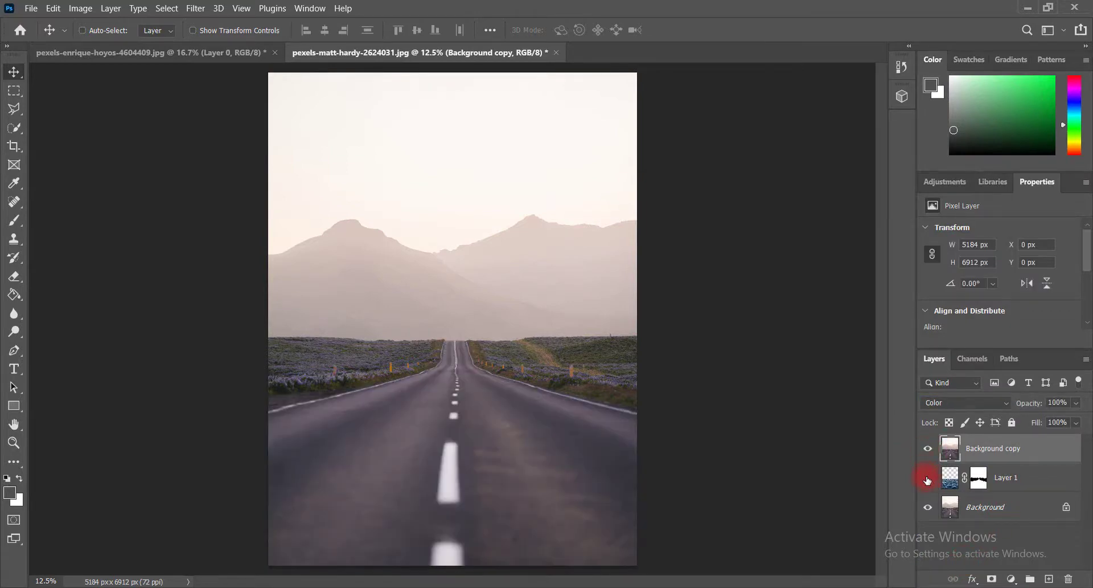
pyautogui.click(928, 453)
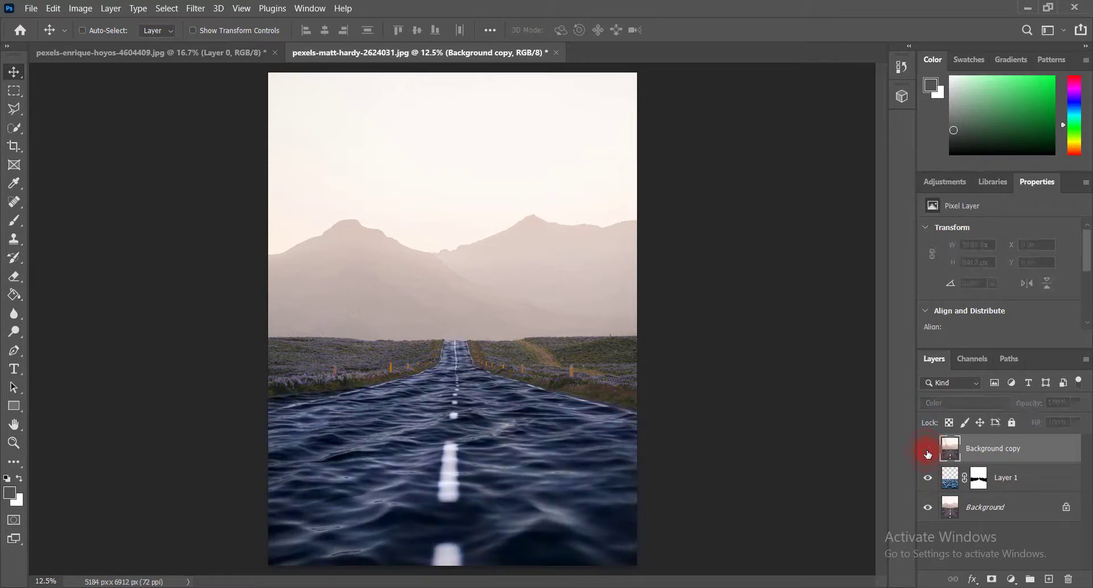
pyautogui.click(929, 453)
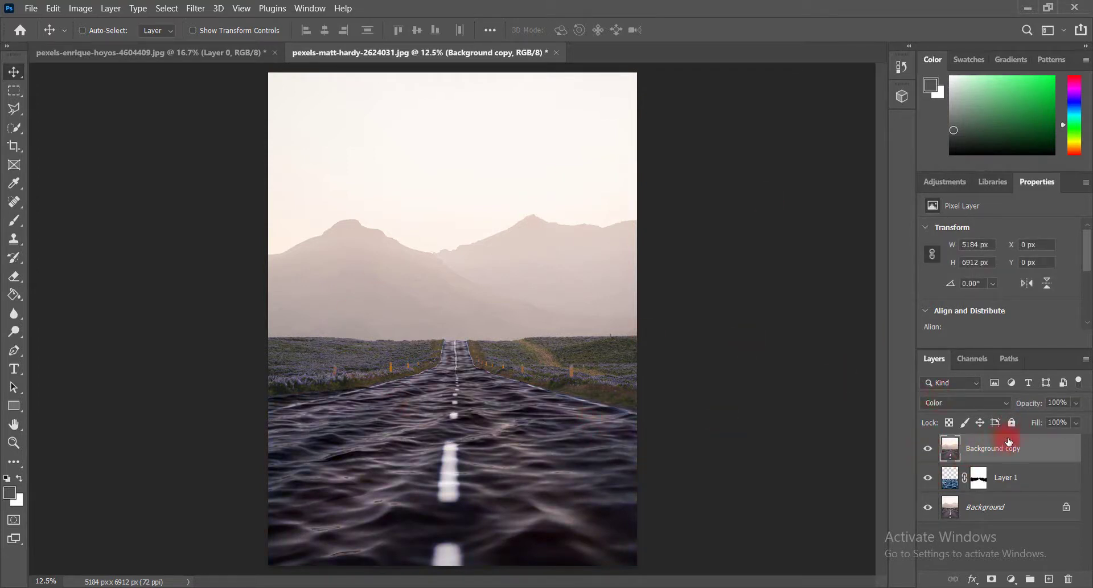
# - Set Background copy's opacity to 91%, then toggle layer visibility to compare with the original road
pyautogui.click(1075, 404)
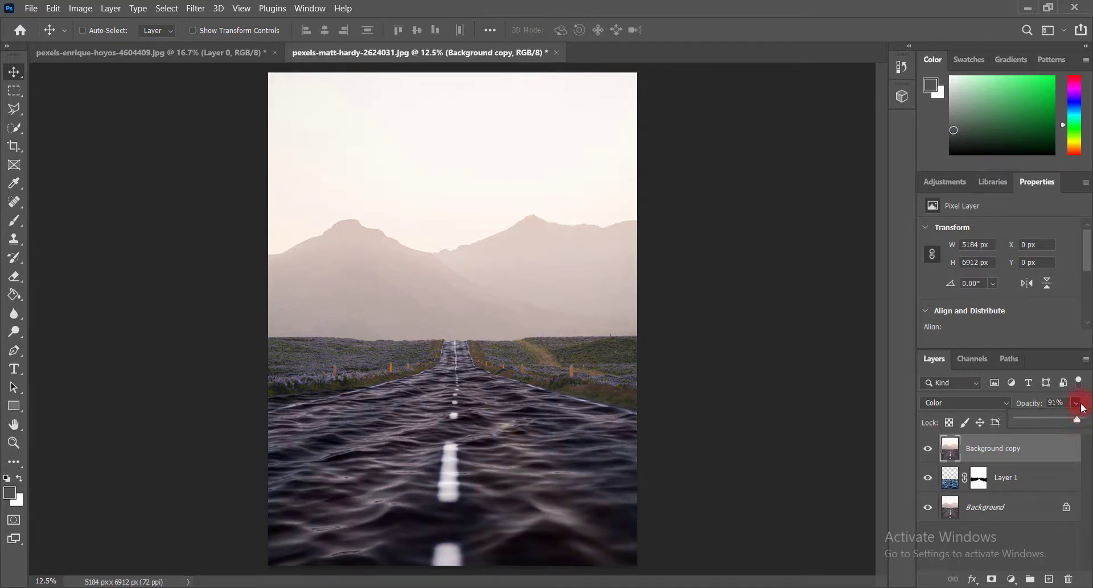
pyautogui.click(1081, 402)
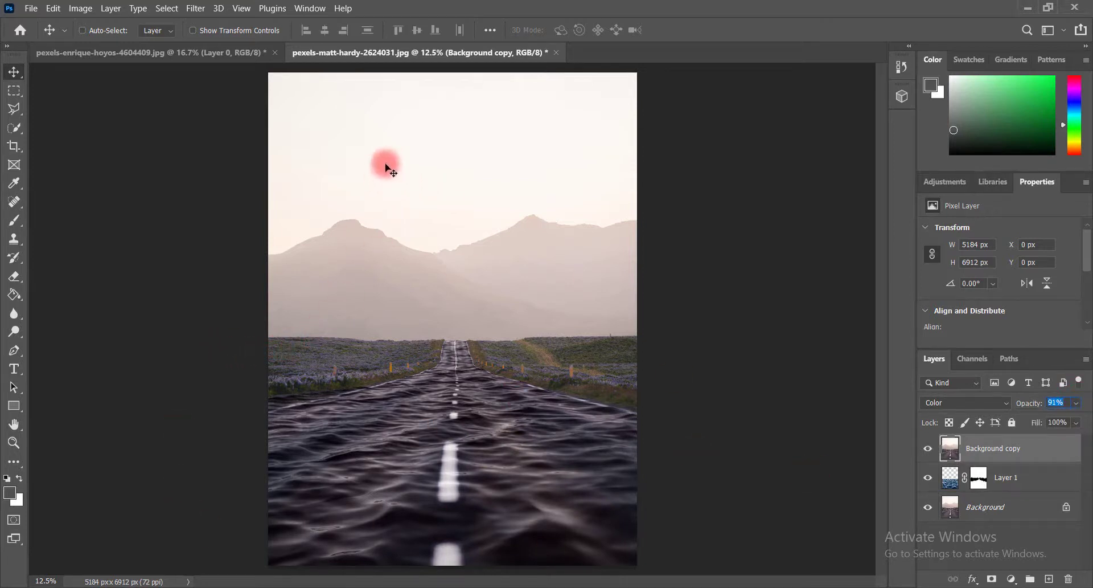
pyautogui.click(930, 449)
pyautogui.click(927, 483)
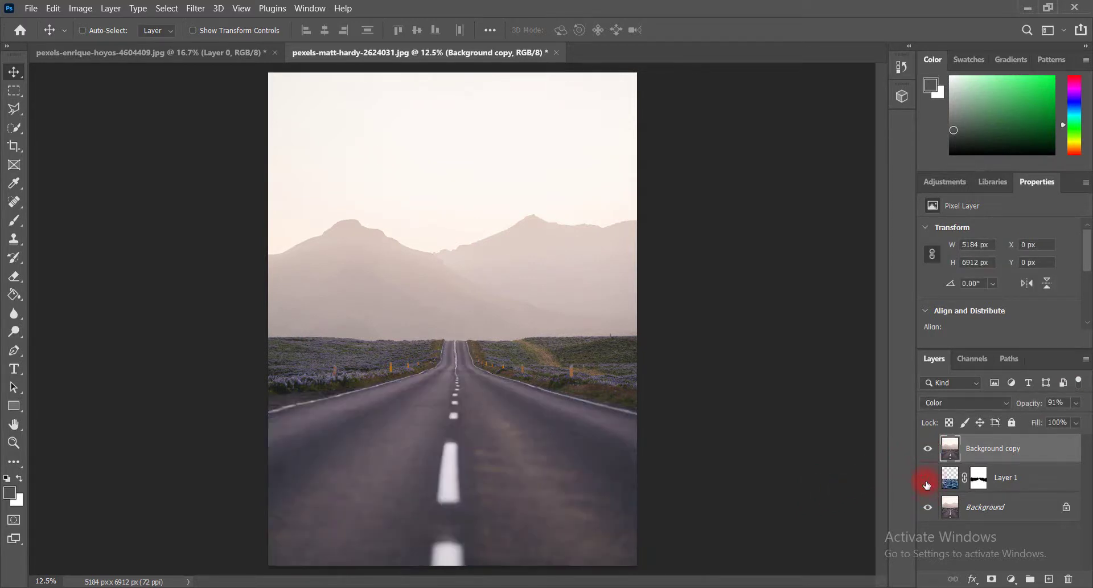
pyautogui.click(927, 483)
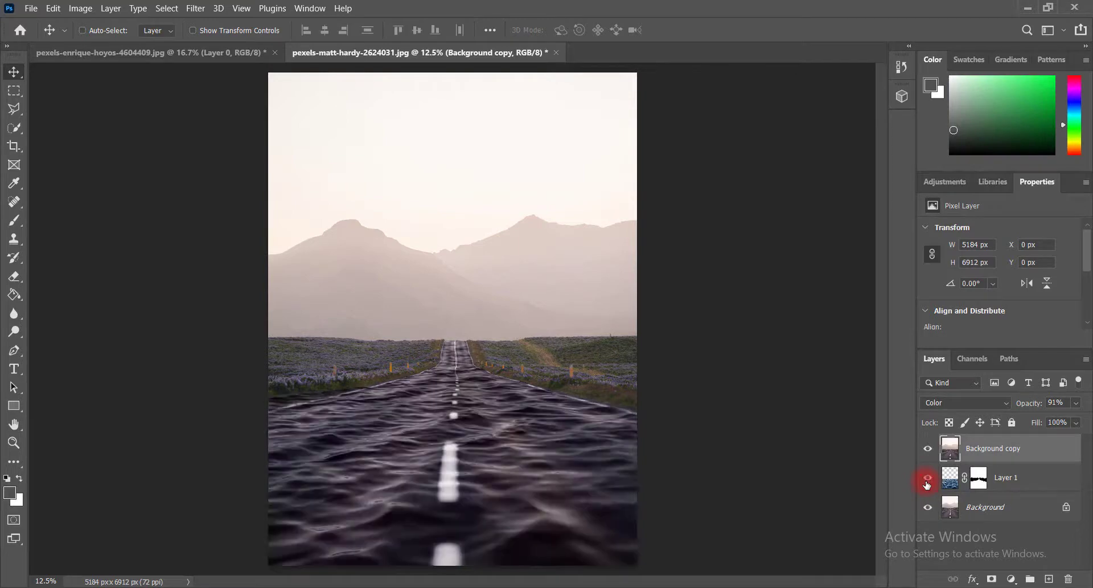
pyautogui.click(928, 483)
pyautogui.click(927, 478)
pyautogui.click(927, 483)
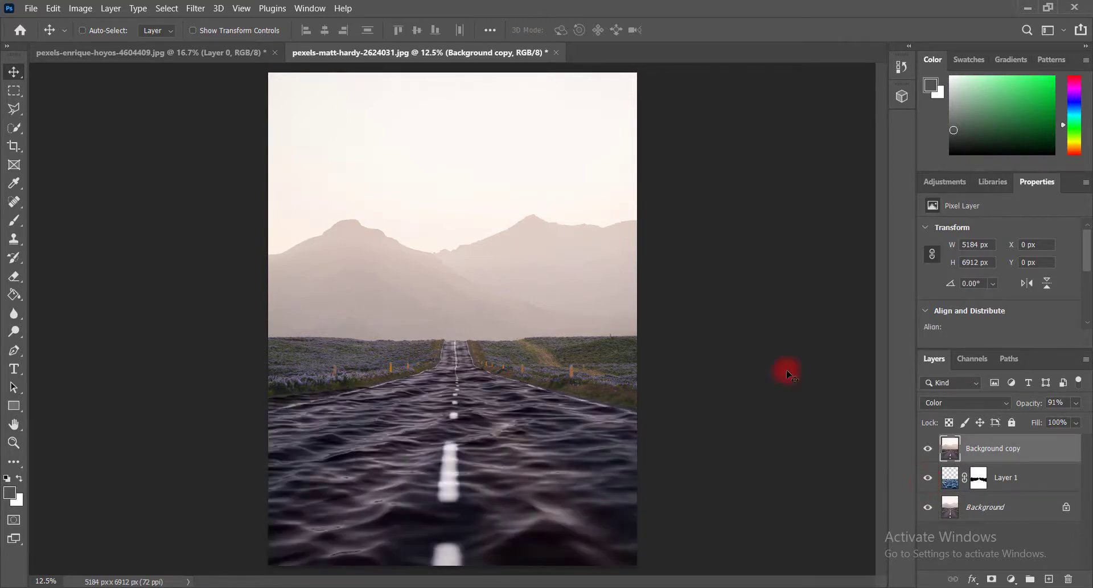